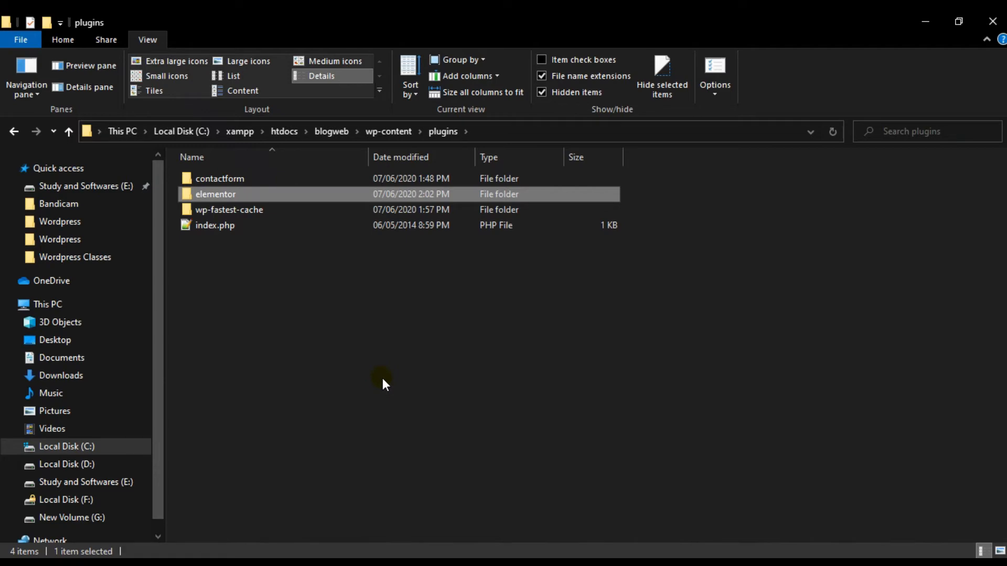
# Switch to the browser and open the list of installed plugins in the WordPress admin
pyautogui.hotkey('alt', 'Tab')
pyautogui.moveTo(18, 436)
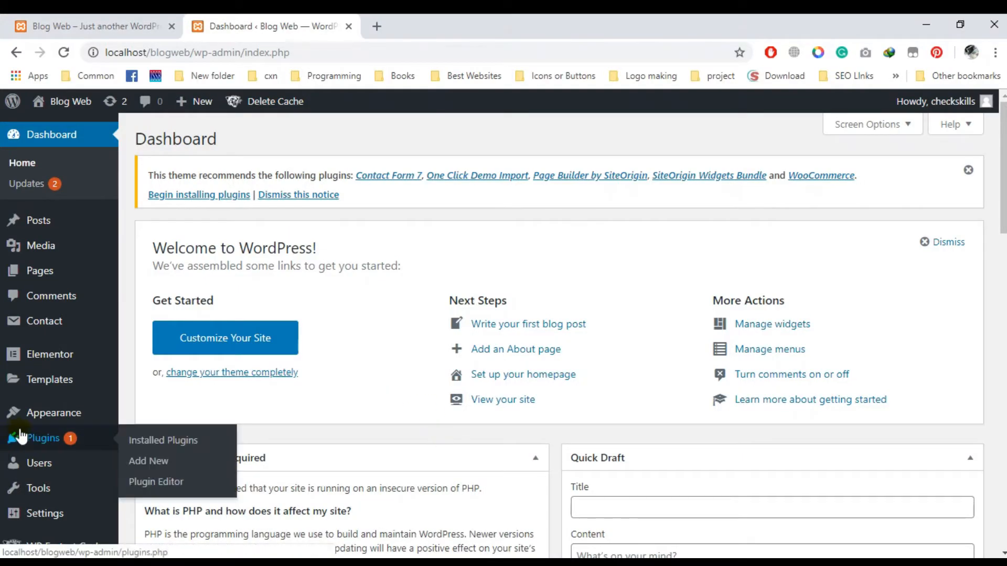
pyautogui.click(150, 445)
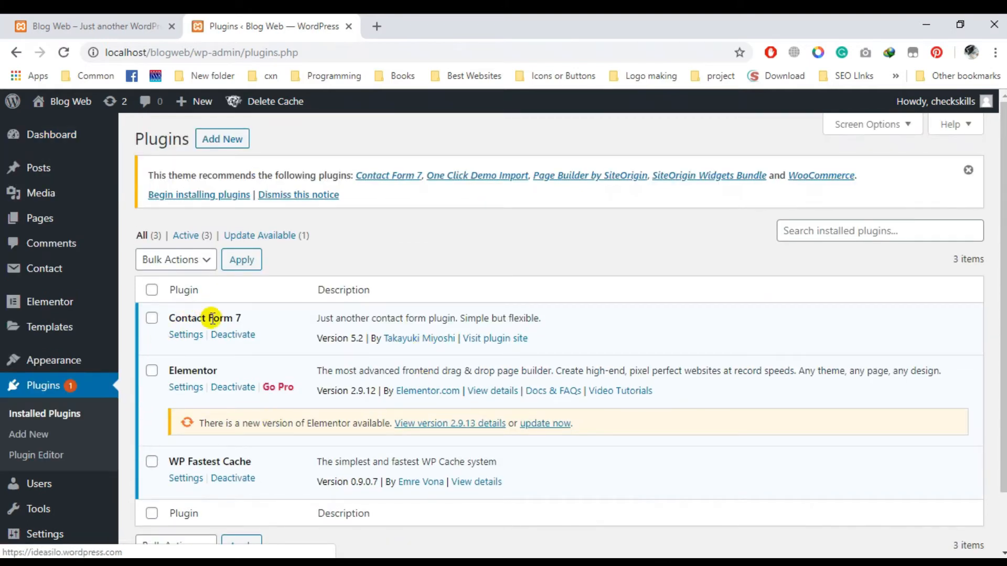
# Switch to File Explorer and permanently delete the elementor folder from blogweb's wp-content\plugins folder
pyautogui.hotkey('alt', 'Tab')
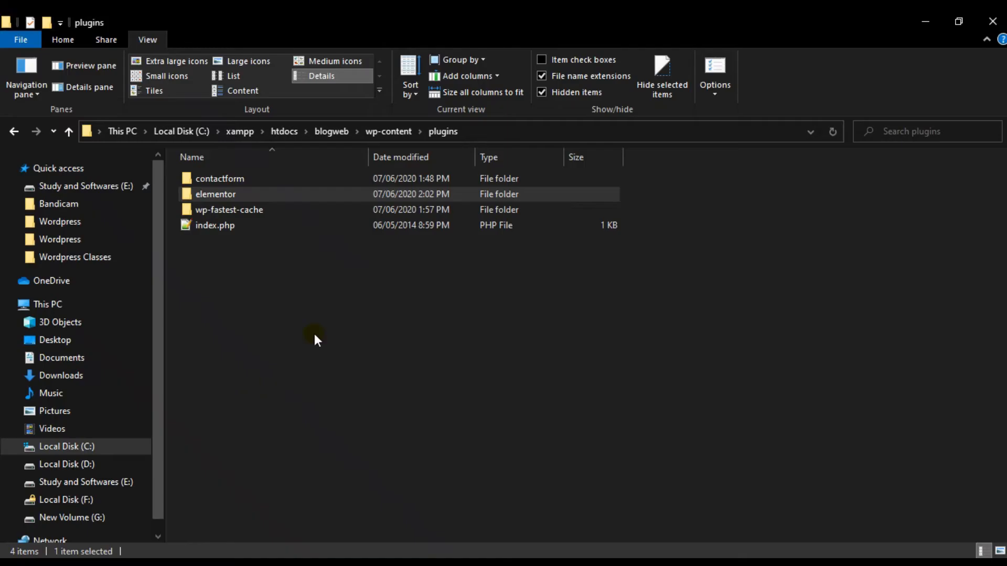
pyautogui.hotkey('shift', 'Delete')
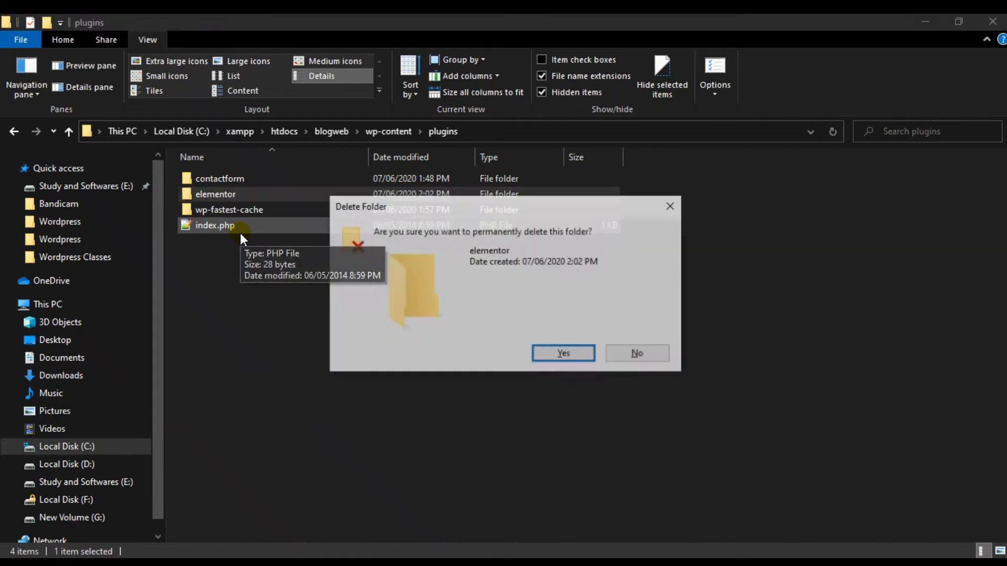
pyautogui.press('Escape')
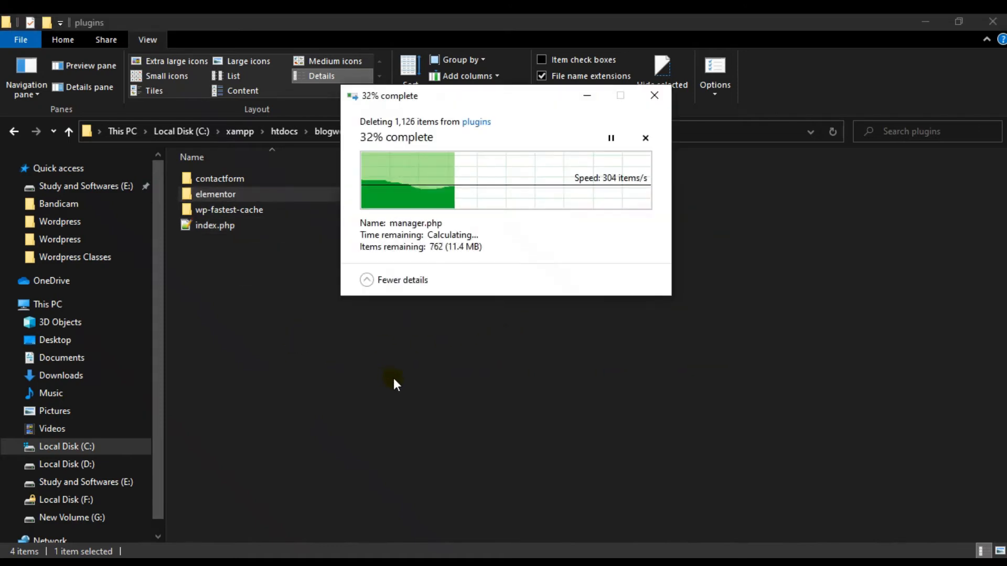
# Switch back to the browser and reload the WordPress Plugins page
pyautogui.hotkey('alt', 'Tab')
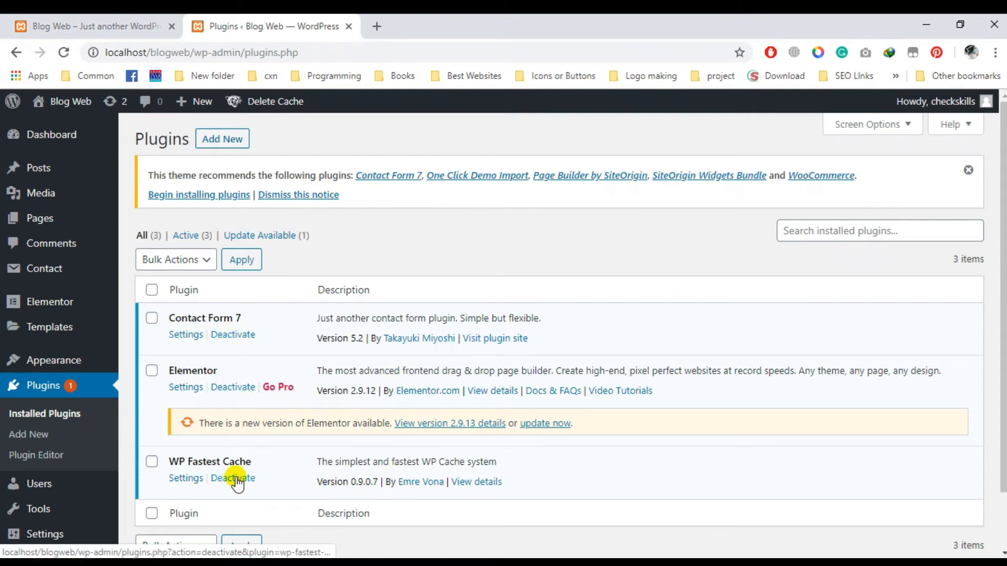
pyautogui.click(63, 53)
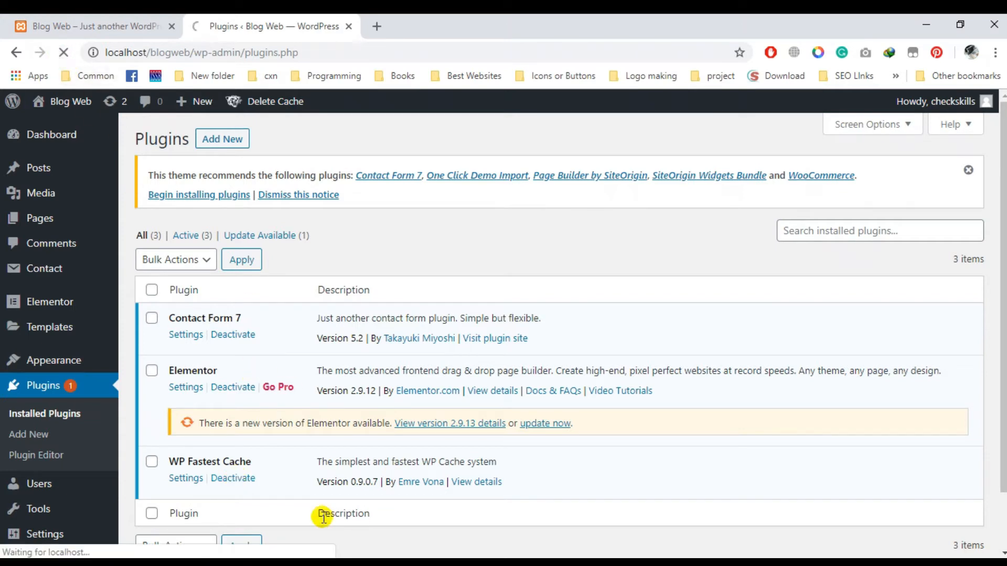
pyautogui.hotkey('alt', 'Tab')
pyautogui.hotkey('alt', 'Tab')
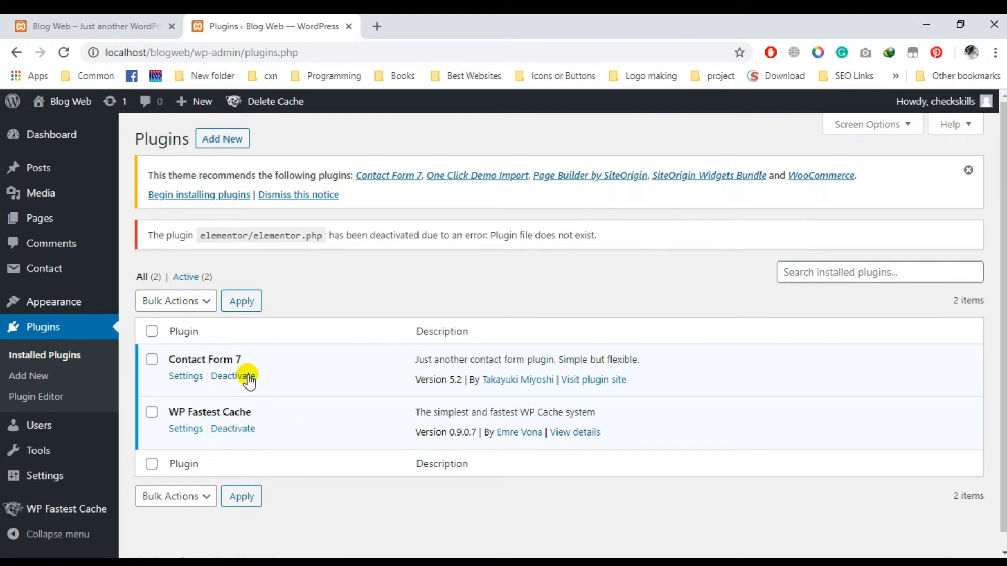
# Deactivate and delete the WP Fastest Cache plugin, and check the plugins folder in File Explorer for its removal
pyautogui.click(235, 430)
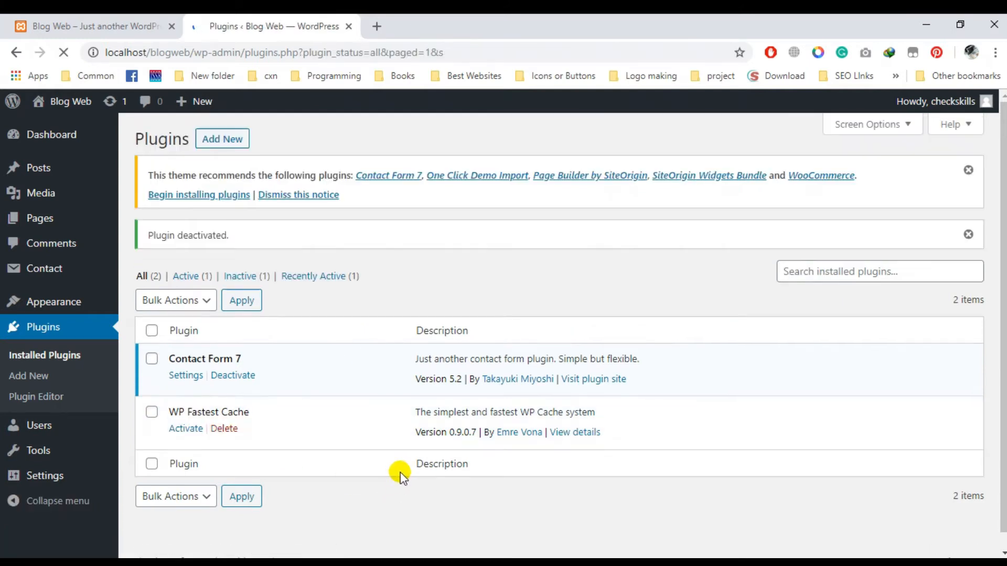
pyautogui.click(231, 431)
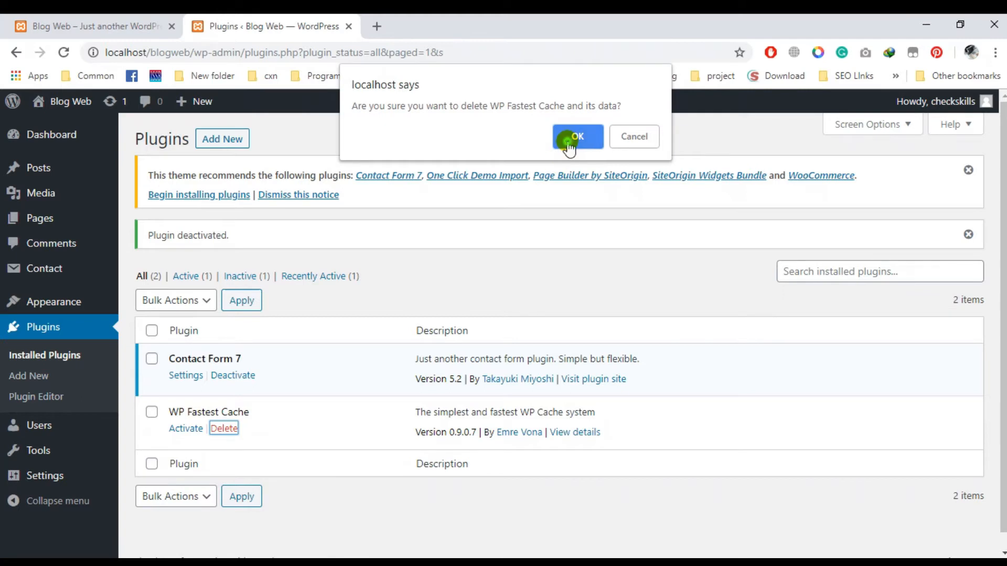
pyautogui.click(577, 138)
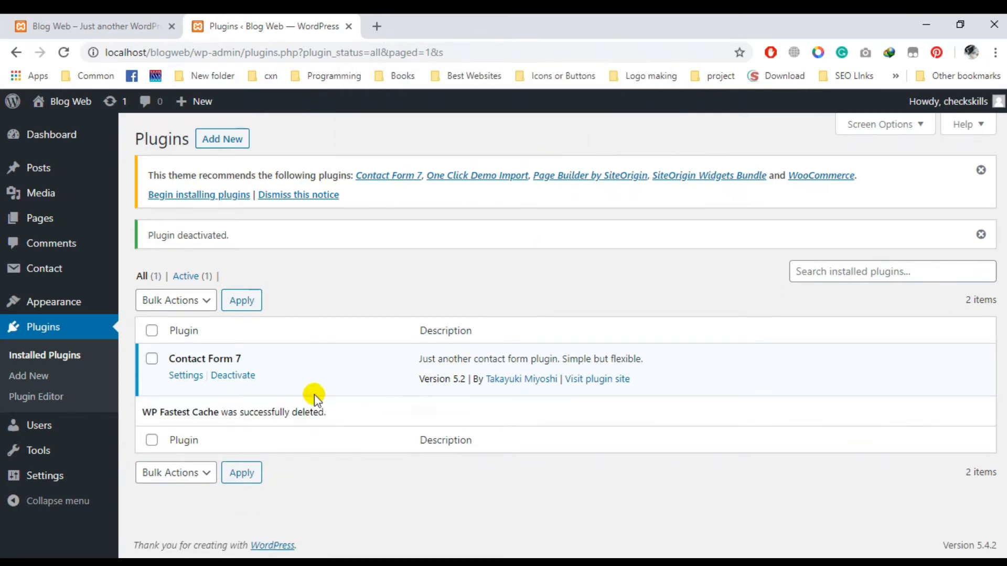
pyautogui.hotkey('alt', 'Tab')
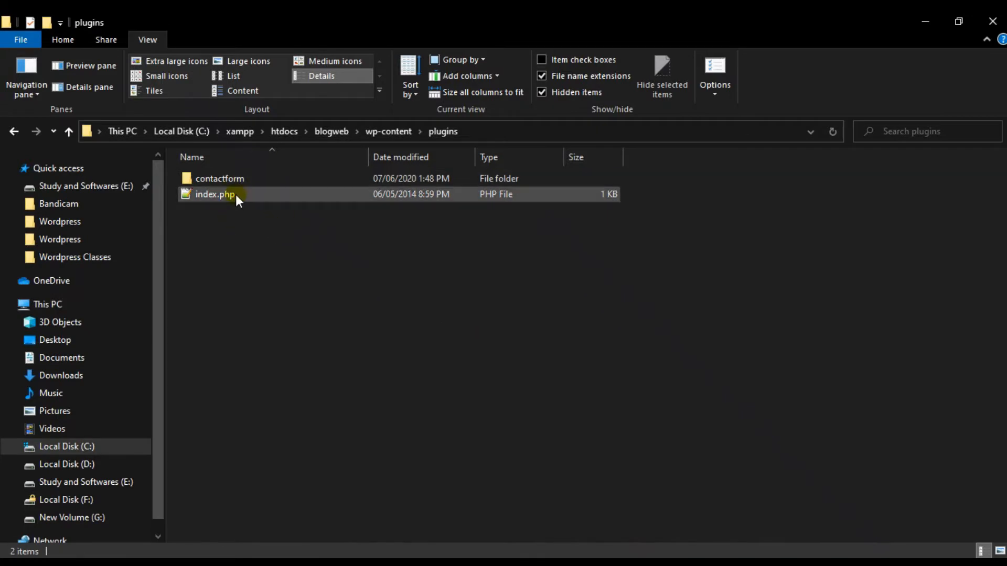
pyautogui.hotkey('alt', 'Tab')
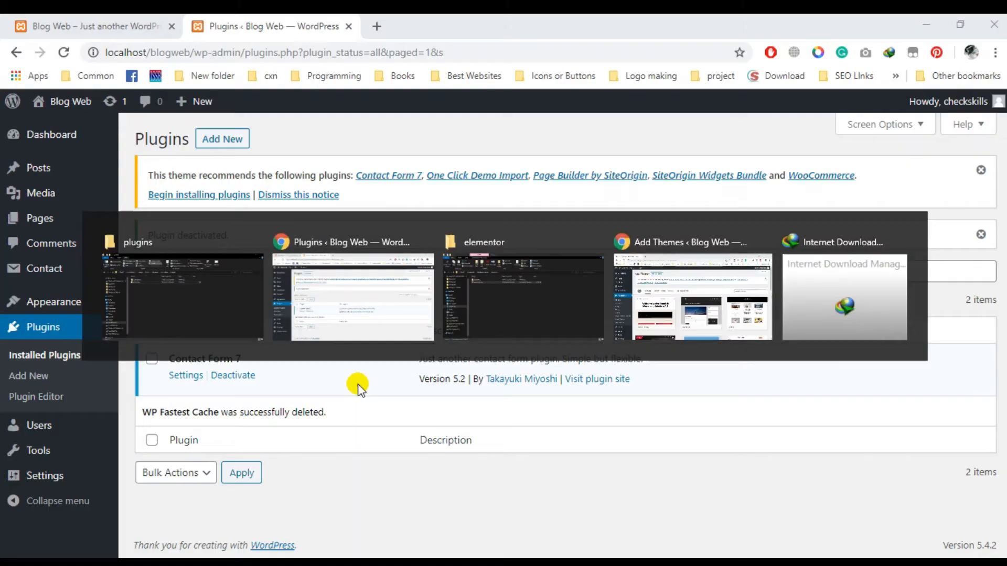
# Copy elementor.zip from the Downloads\Wordpress Course\elementor folder into the site's wp-content\plugins folder
pyautogui.hotkey('alt', 'Tab')
pyautogui.hotkey('alt', 'Tab')
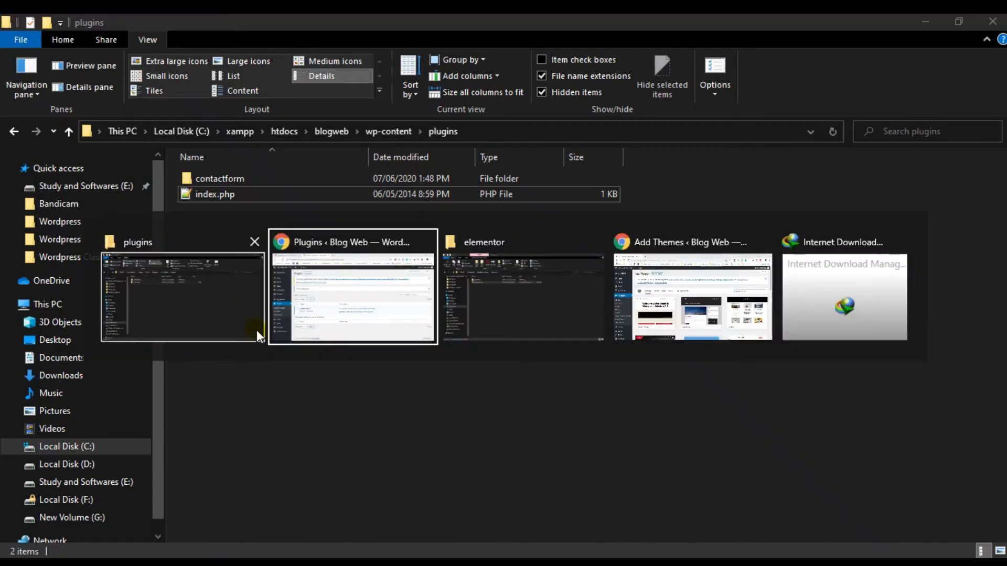
pyautogui.hotkey('alt', 'Tab')
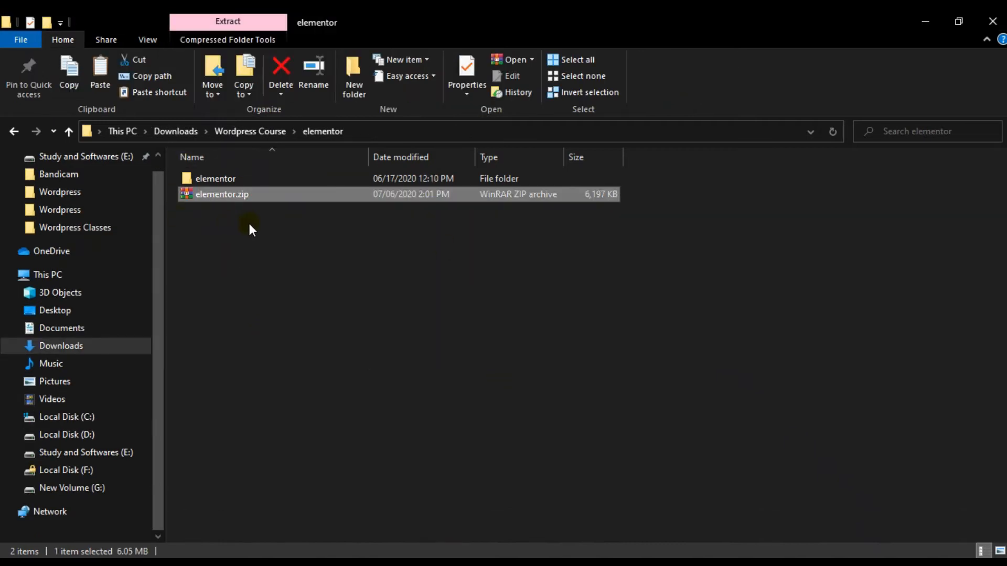
pyautogui.hotkey('alt', 'Tab')
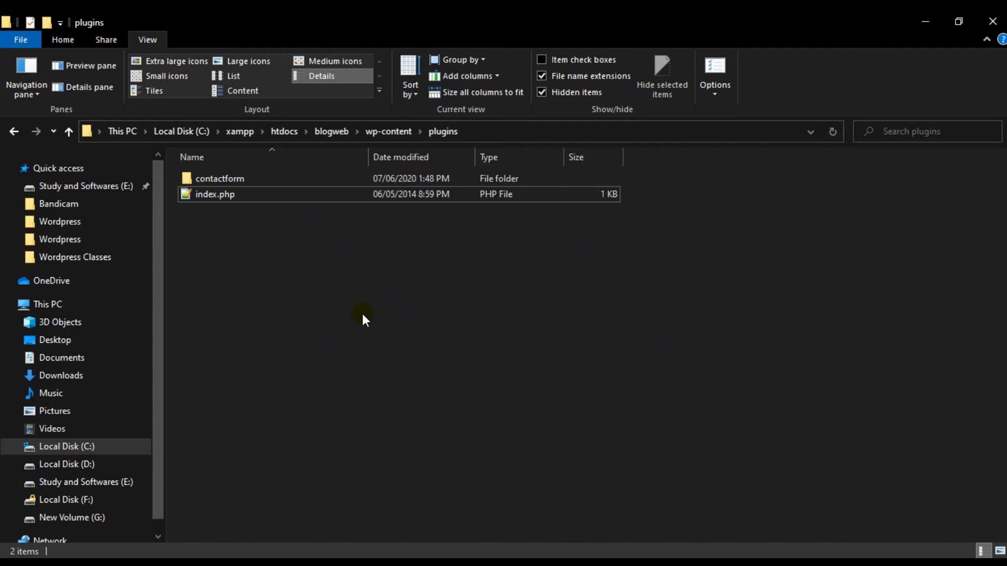
pyautogui.hotkey('ctrl', 'v')
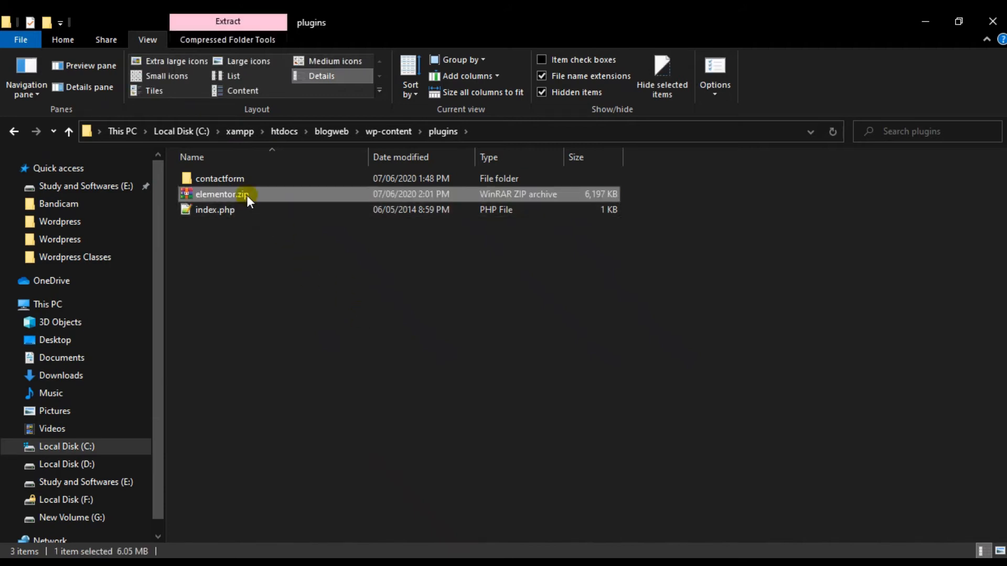
# Extract elementor.zip into its own elementor subfolder and open the folders down to the plugin files
pyautogui.rightClick(247, 196)
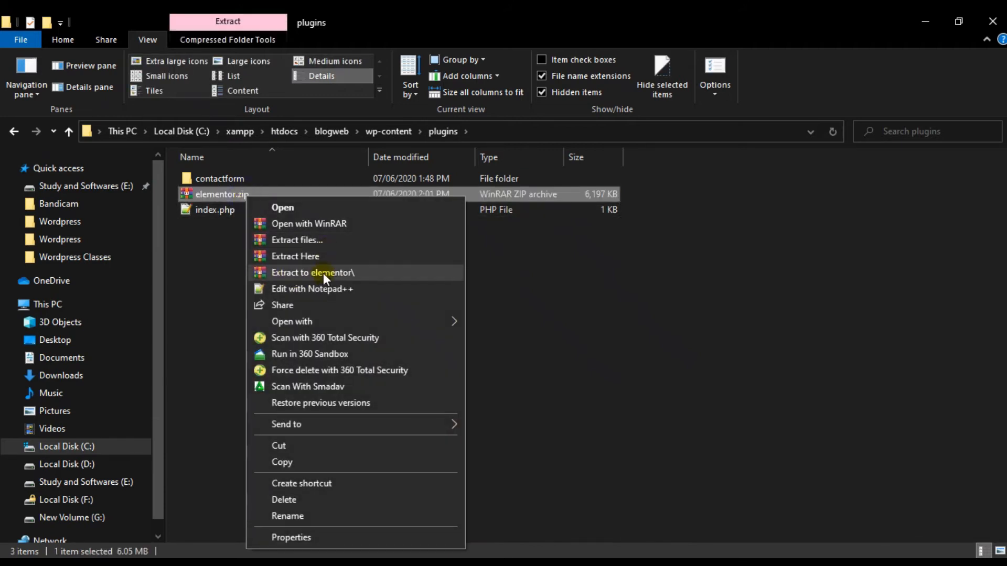
pyautogui.click(298, 272)
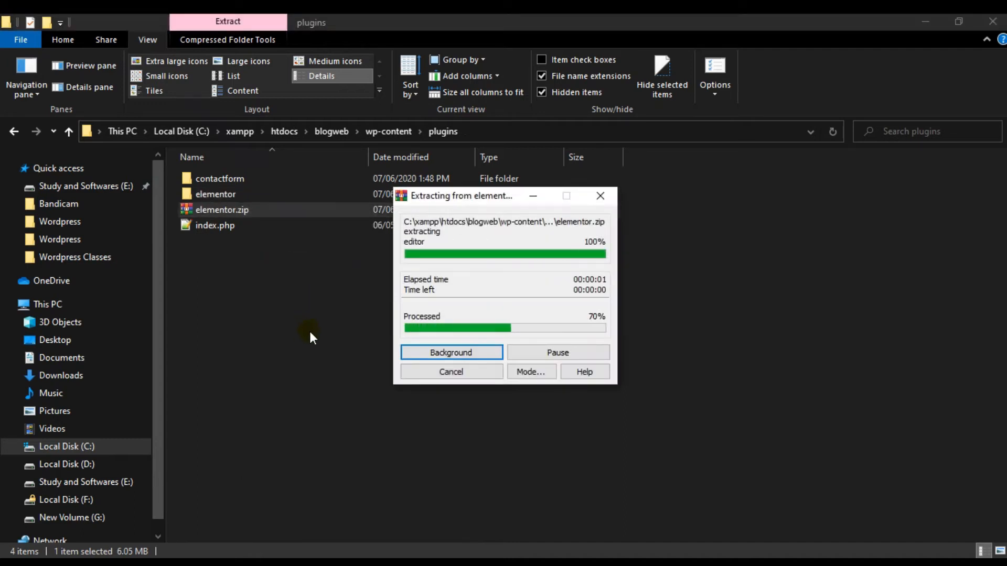
pyautogui.click(244, 195)
pyautogui.doubleClick(244, 195)
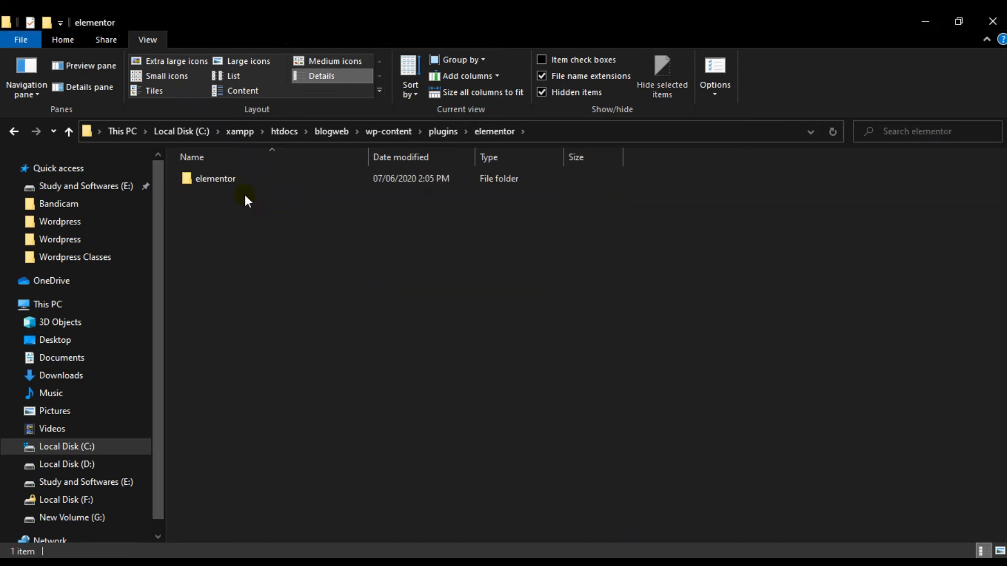
pyautogui.doubleClick(244, 176)
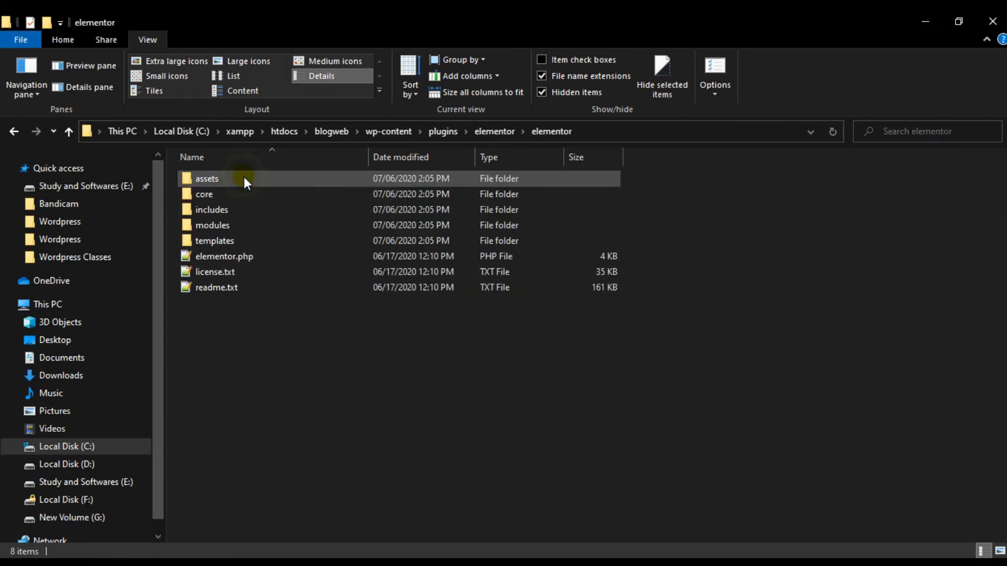
# Return to the plugins folder and permanently delete the elementor folder that contains a second nested elementor folder
pyautogui.click(69, 131)
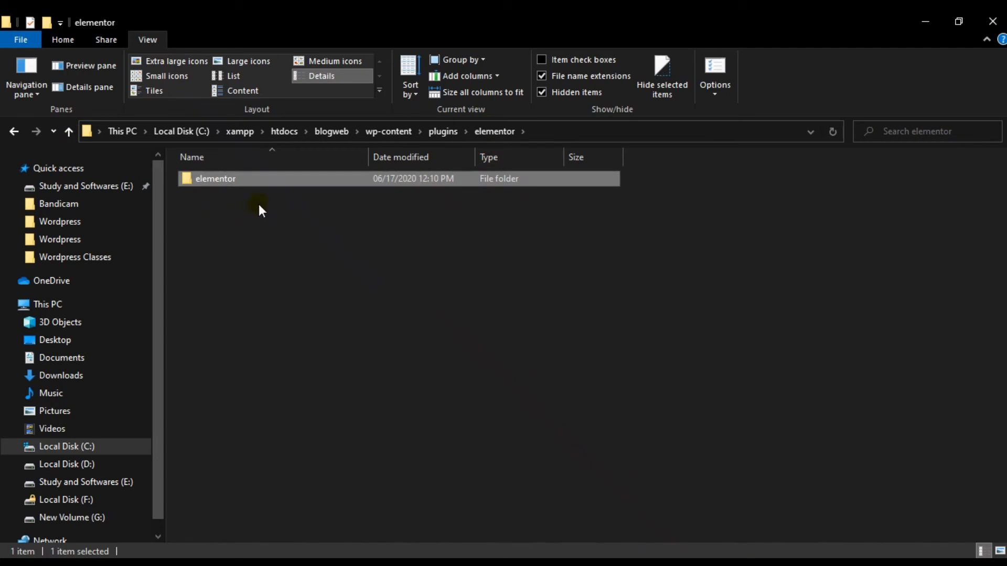
pyautogui.click(70, 133)
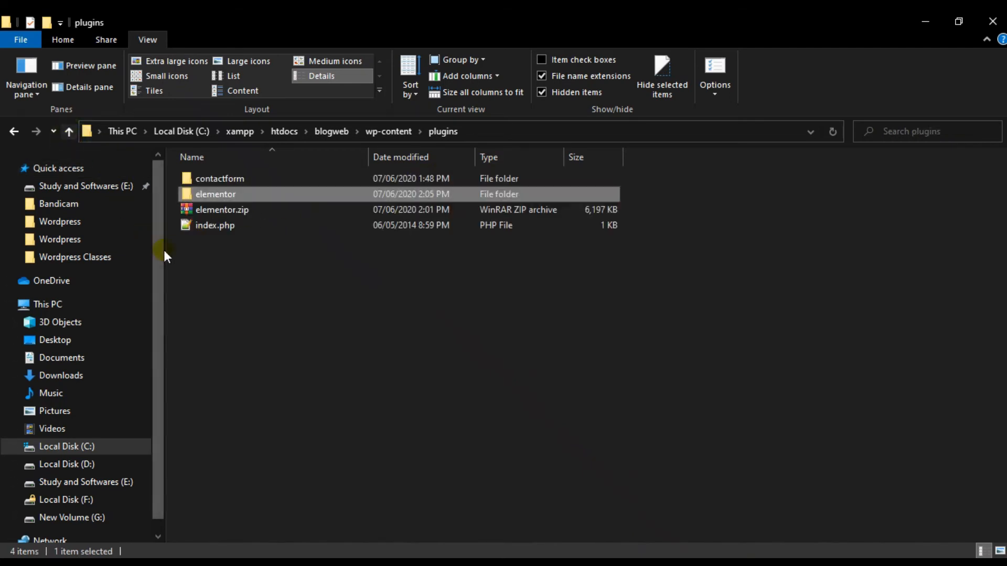
pyautogui.hotkey('shift', 'Delete')
pyautogui.press('Escape')
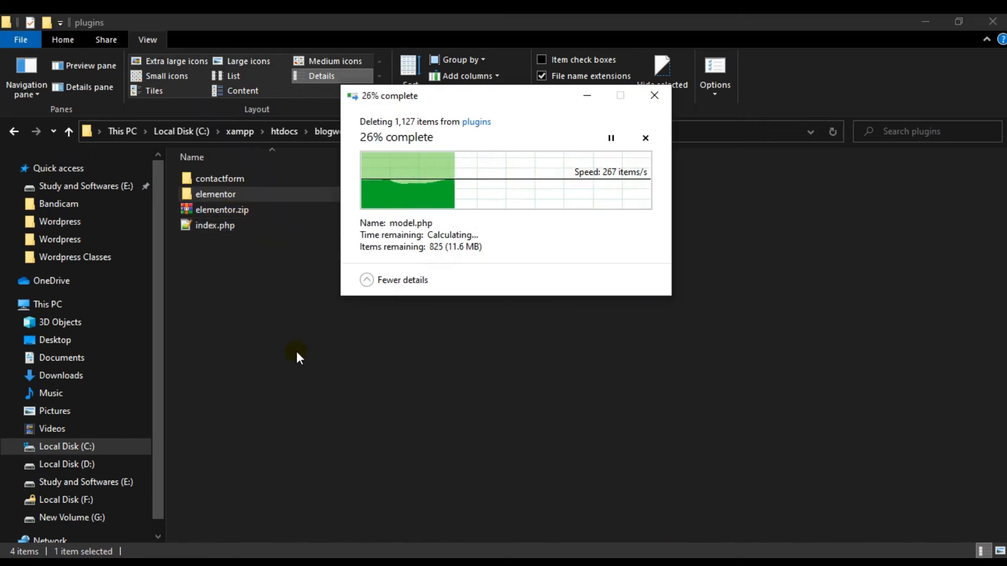
# Extract elementor.zip directly into the plugins folder and check the contents of the extracted elementor folder
pyautogui.rightClick(227, 201)
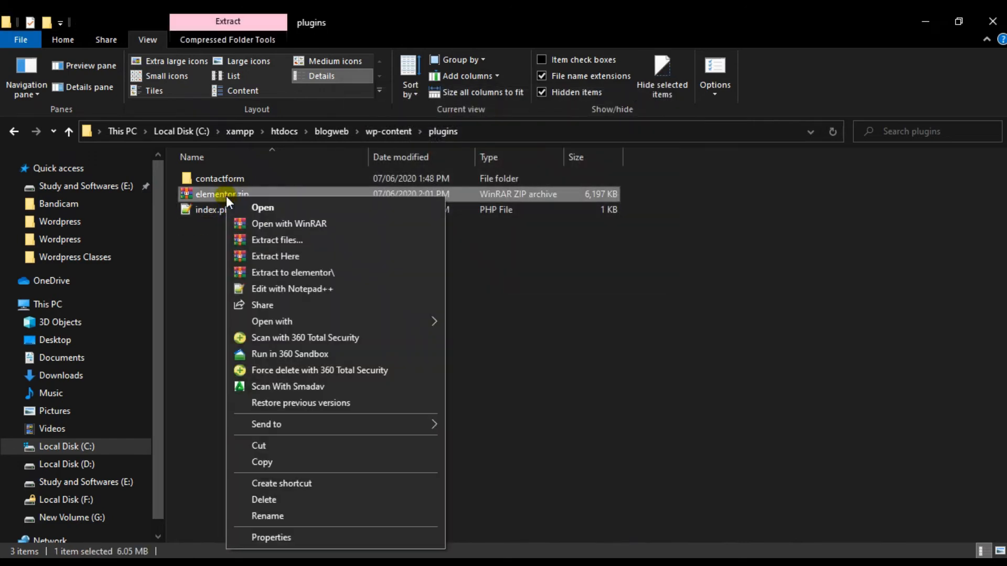
pyautogui.click(273, 257)
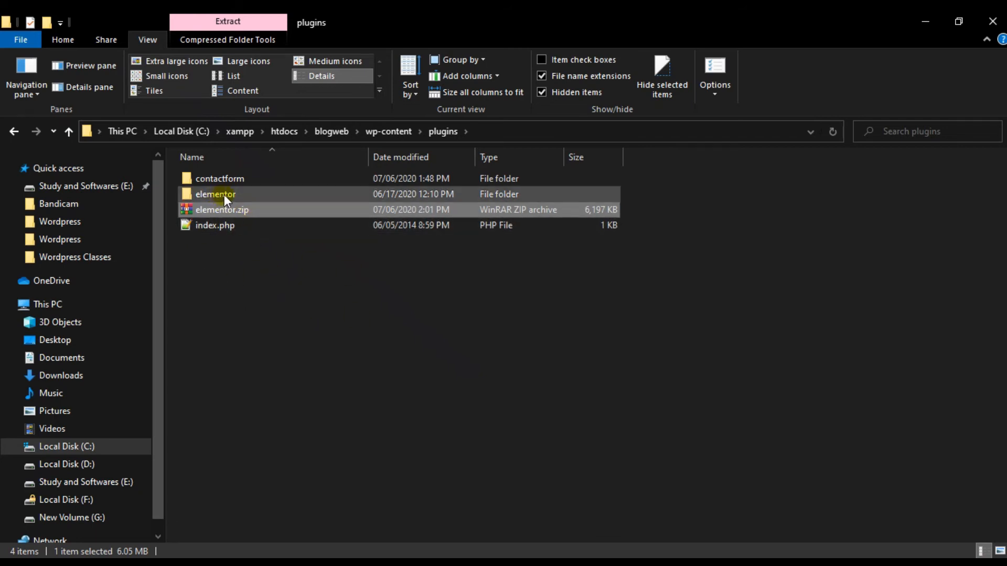
pyautogui.moveTo(225, 194)
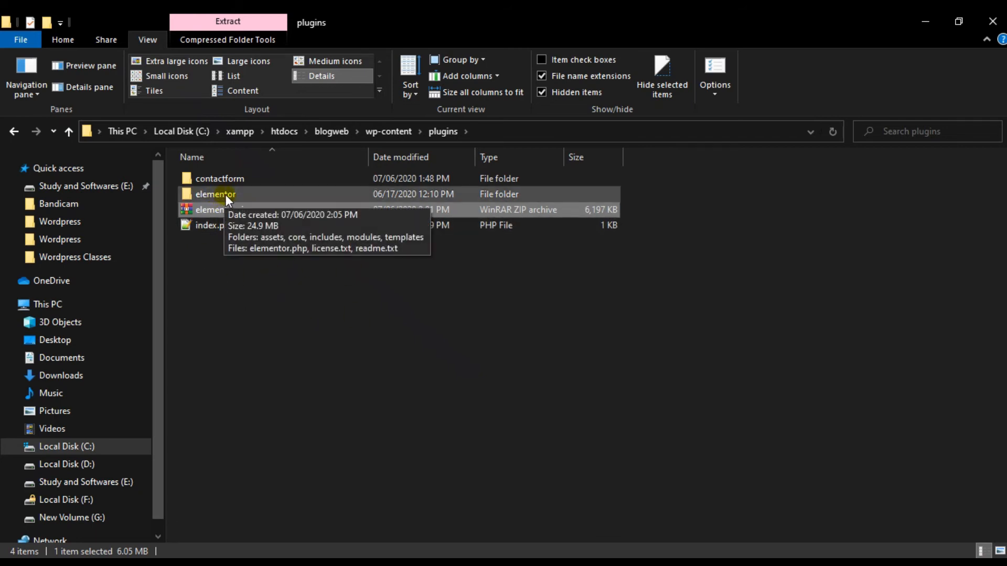
pyautogui.doubleClick(225, 194)
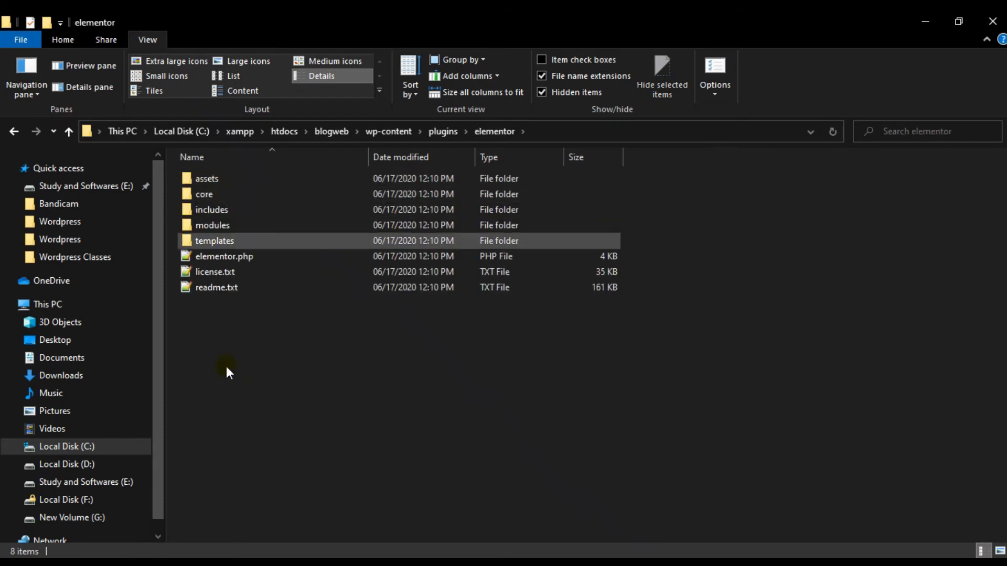
pyautogui.press('BackSpace')
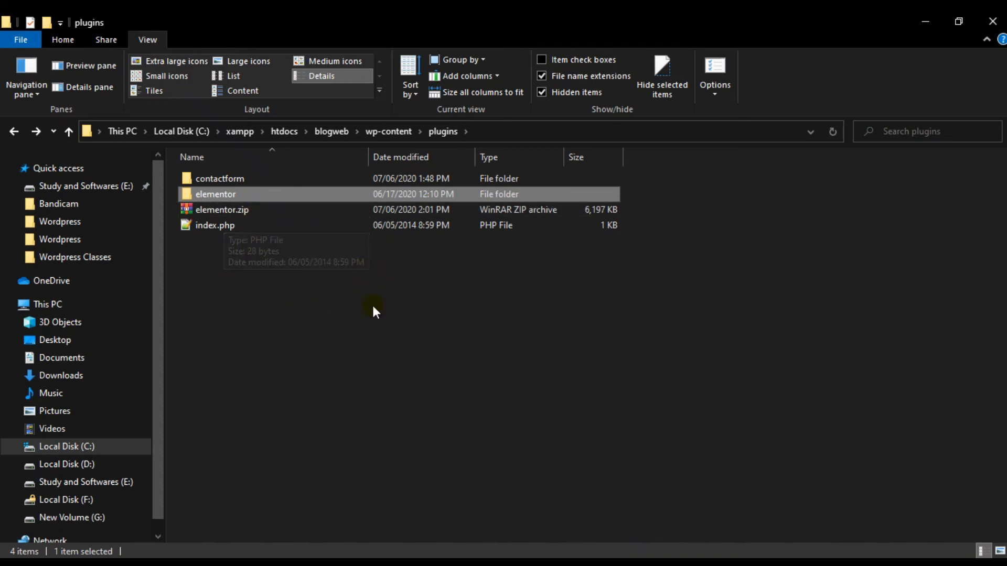
# Switch to the browser and reload the Plugins page to pick up the extracted Elementor plugin
pyautogui.hotkey('alt', 'Tab')
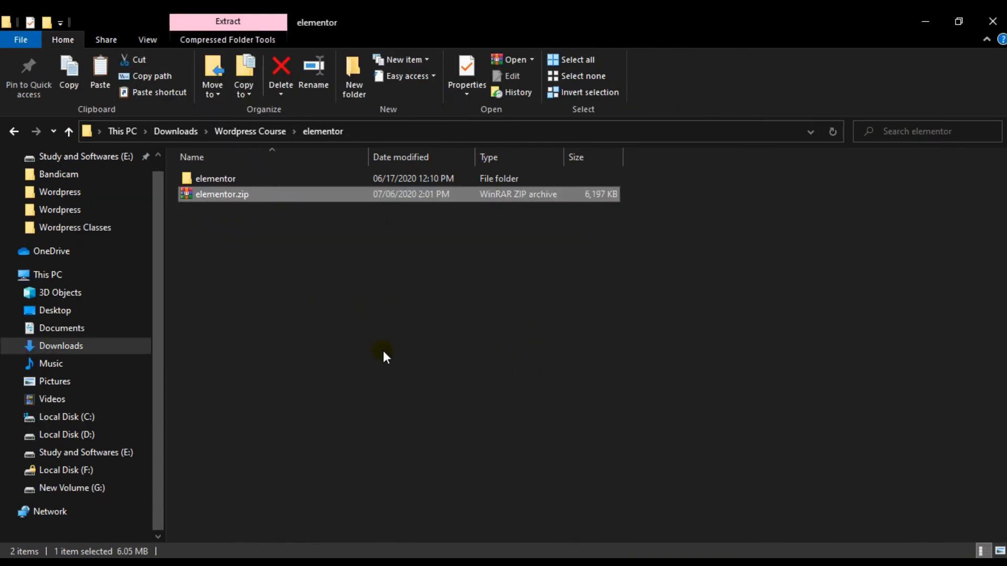
pyautogui.hotkey('alt', 'Tab')
pyautogui.hotkey('alt', 'Tab')
pyautogui.hotkey('alt', 'Tab')
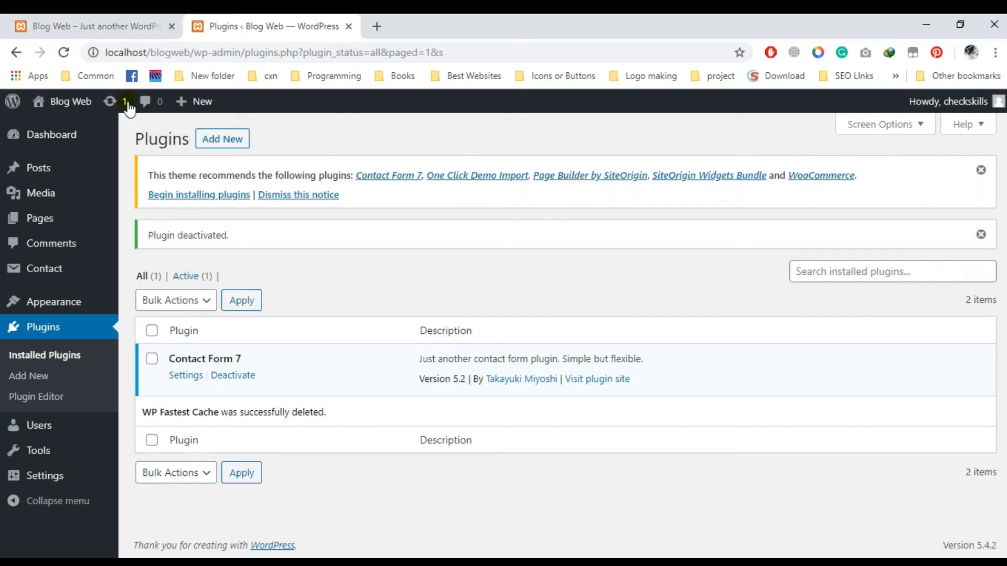
pyautogui.click(65, 53)
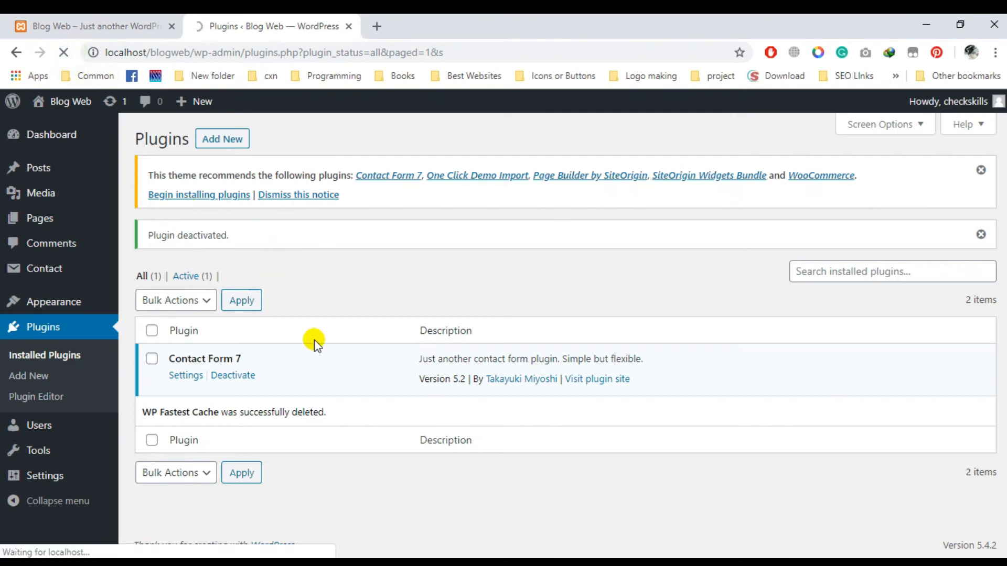
# Check the elementor folder in File Explorer once more and activate the Elementor plugin in WordPress
pyautogui.hotkey('alt', 'Tab')
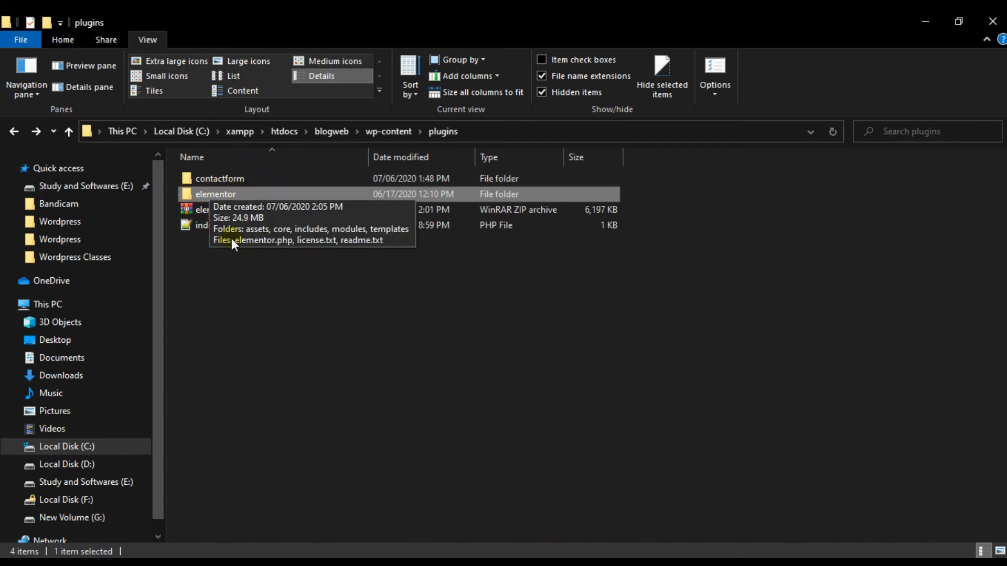
pyautogui.hotkey('alt', 'Tab')
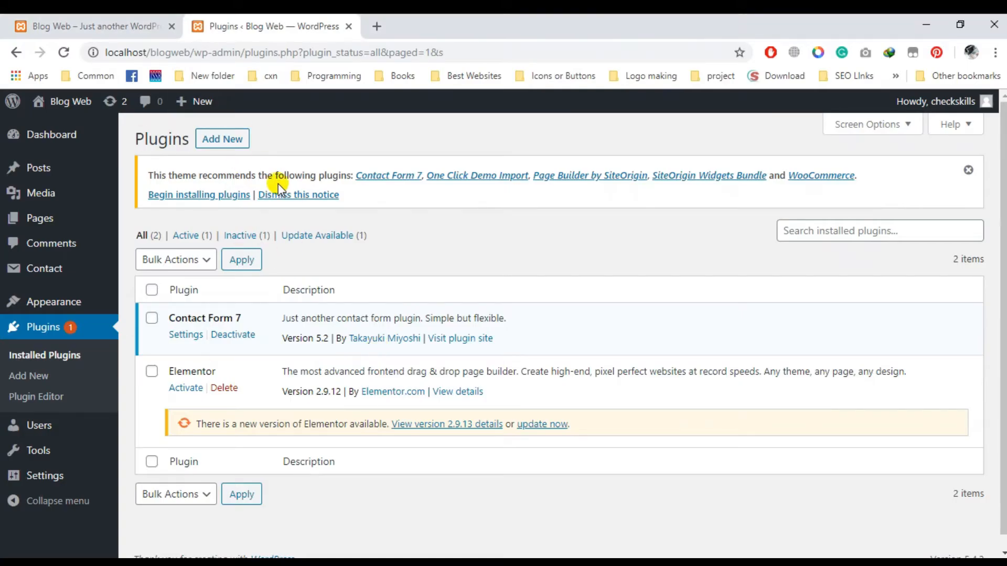
pyautogui.click(184, 388)
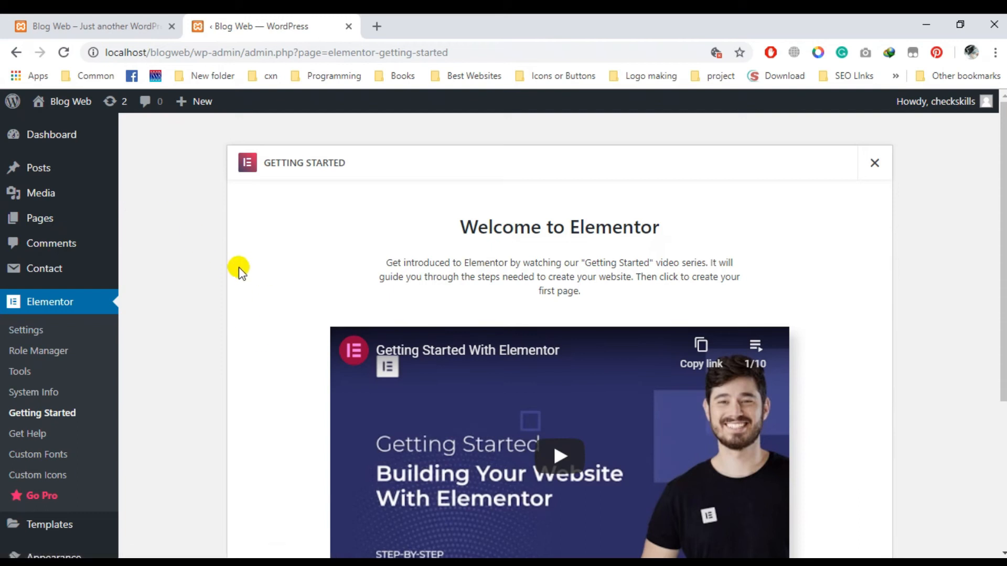
# Open the Plugins page in the WordPress admin and review the installed Contact Form 7 and Elementor plugins
pyautogui.scroll(-4, 33, 403)
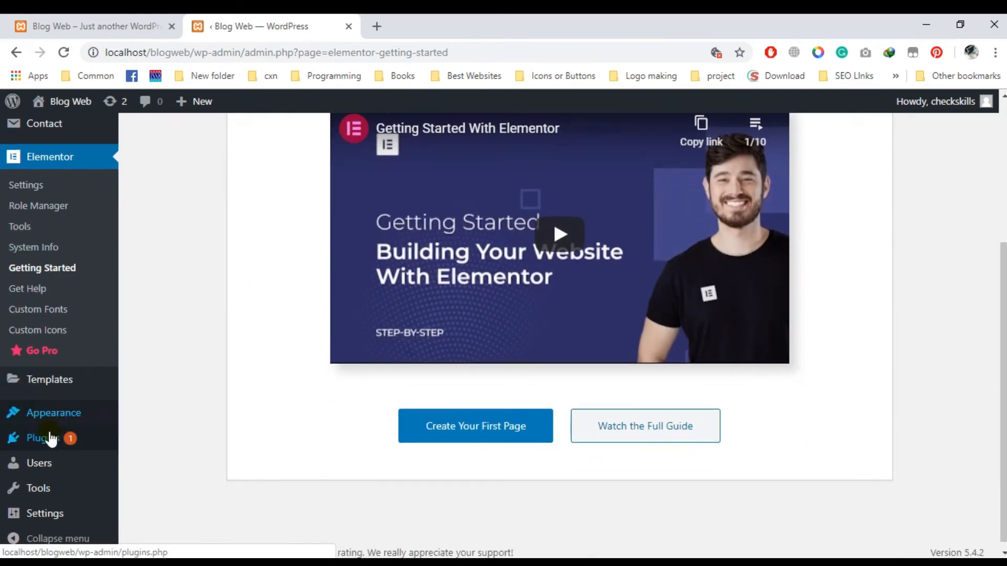
pyautogui.click(49, 439)
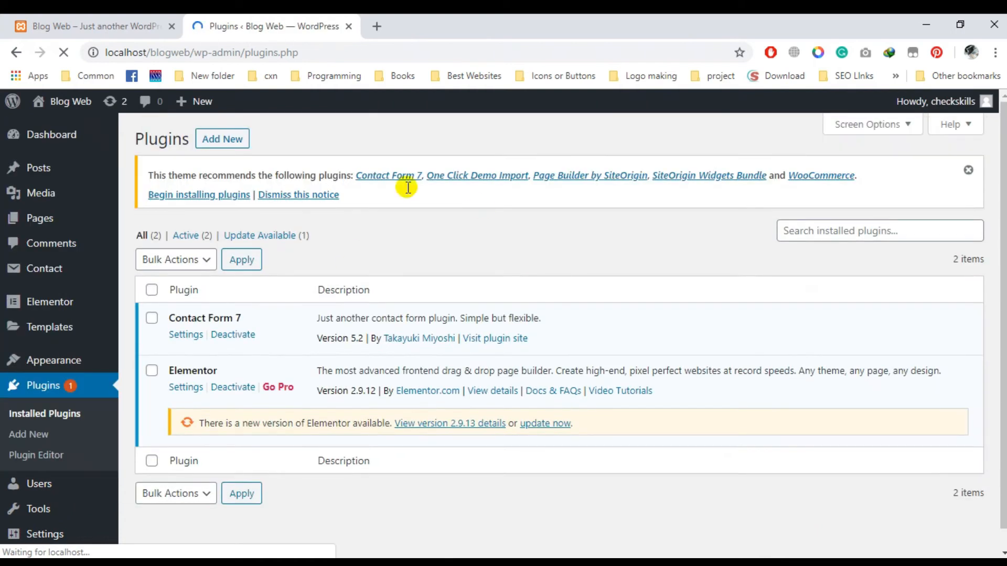
pyautogui.scroll(-1, 361, 251)
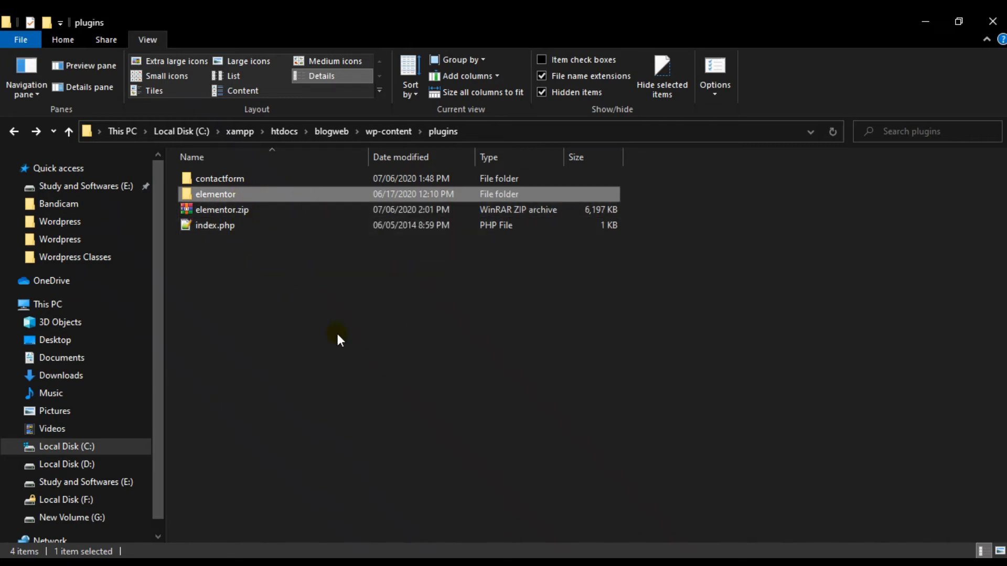
# Switch to File Explorer, rename the elementor folder to elementor1, and reload the Plugins page in the browser
pyautogui.press('alt')
pyautogui.hotkey('alt', 'Tab')
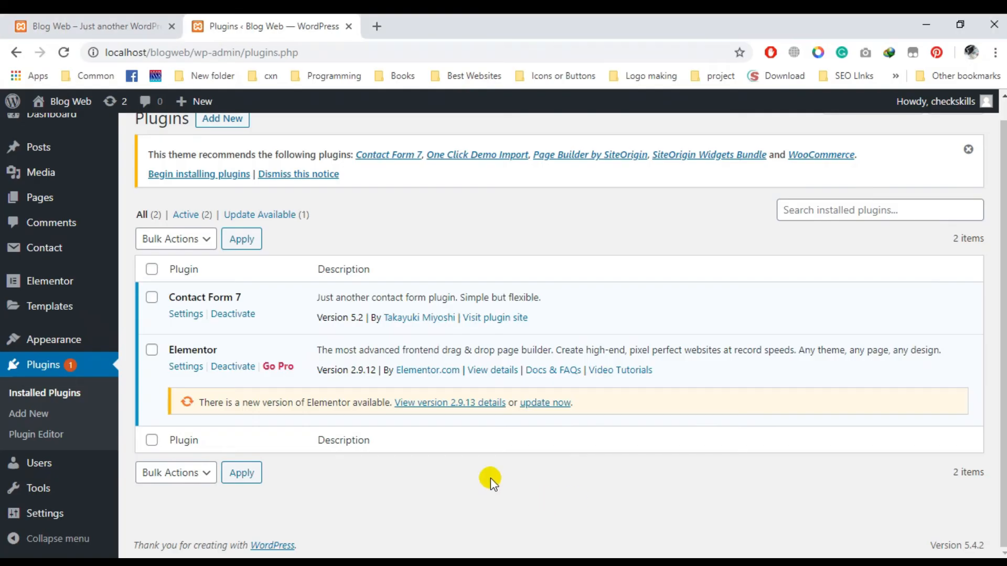
pyautogui.hotkey('alt', 'Tab')
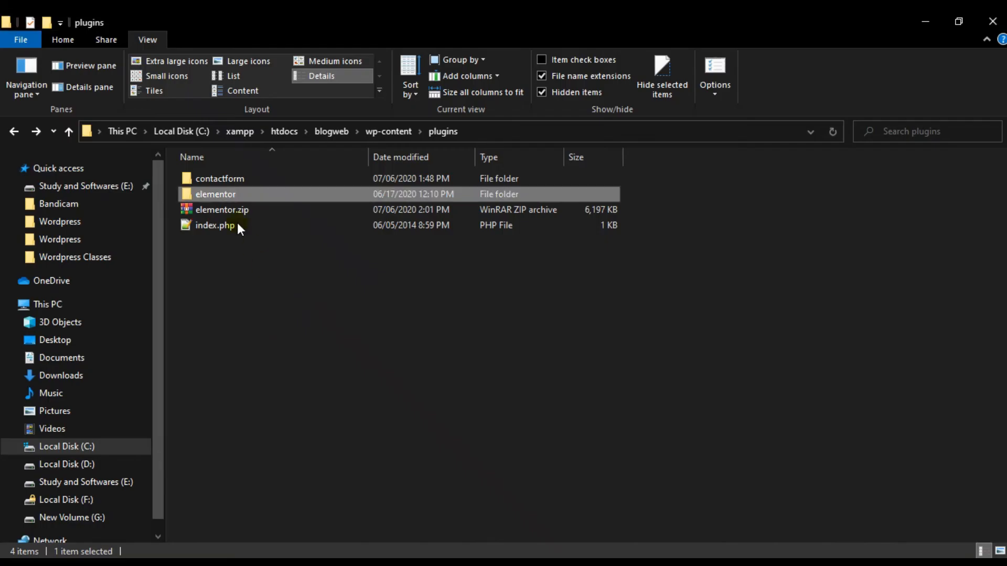
pyautogui.click(230, 195)
pyautogui.click(244, 195)
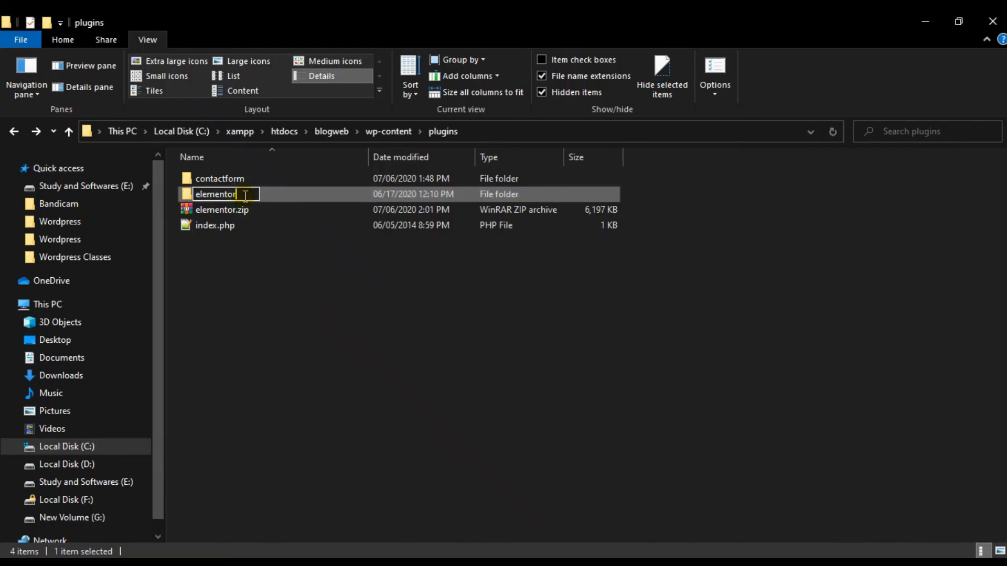
pyautogui.click(300, 328)
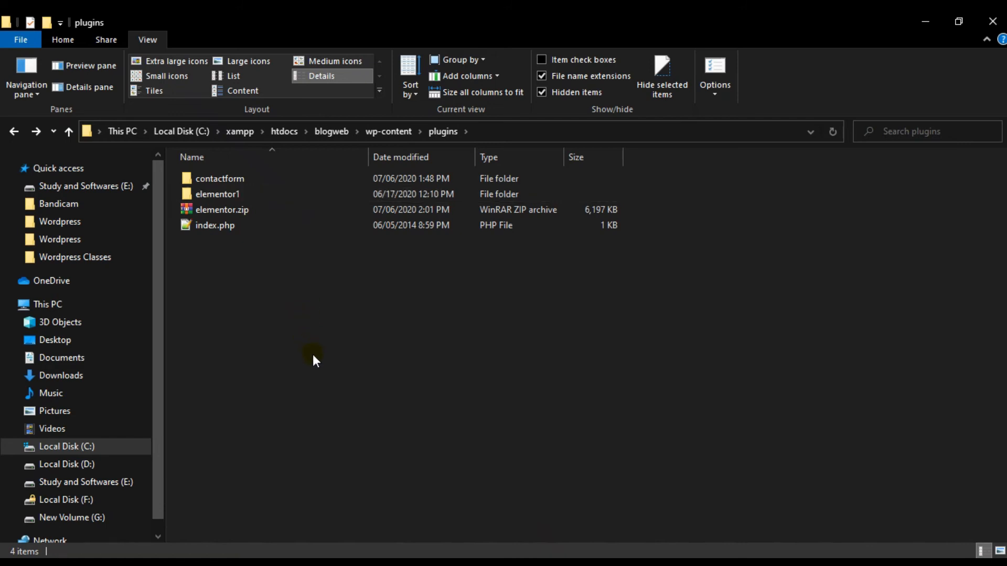
pyautogui.hotkey('alt', 'Tab')
pyautogui.click(59, 58)
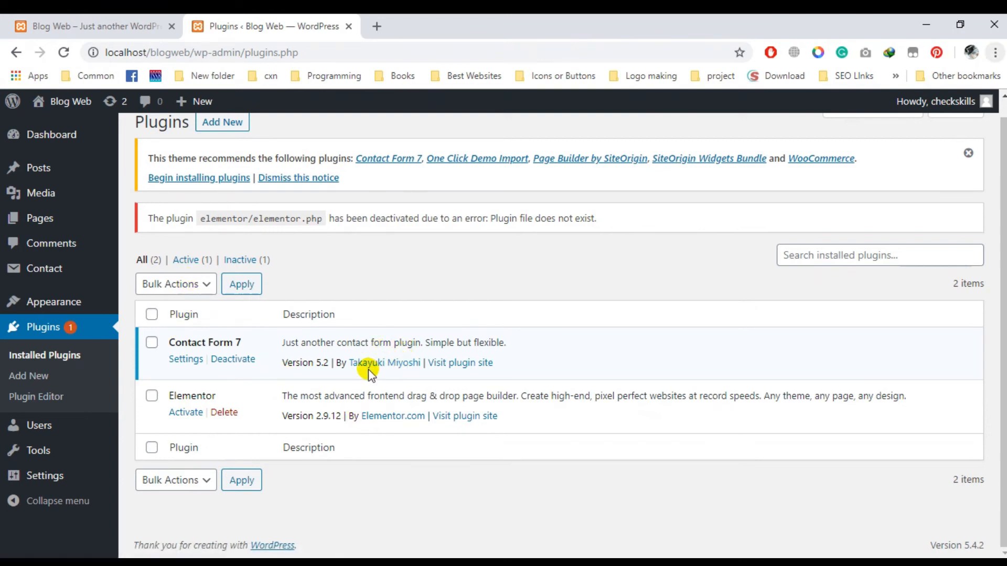
# Rename the elementor1 folder back to elementor in File Explorer and reload the WordPress Plugins page
pyautogui.hotkey('alt', 'Tab')
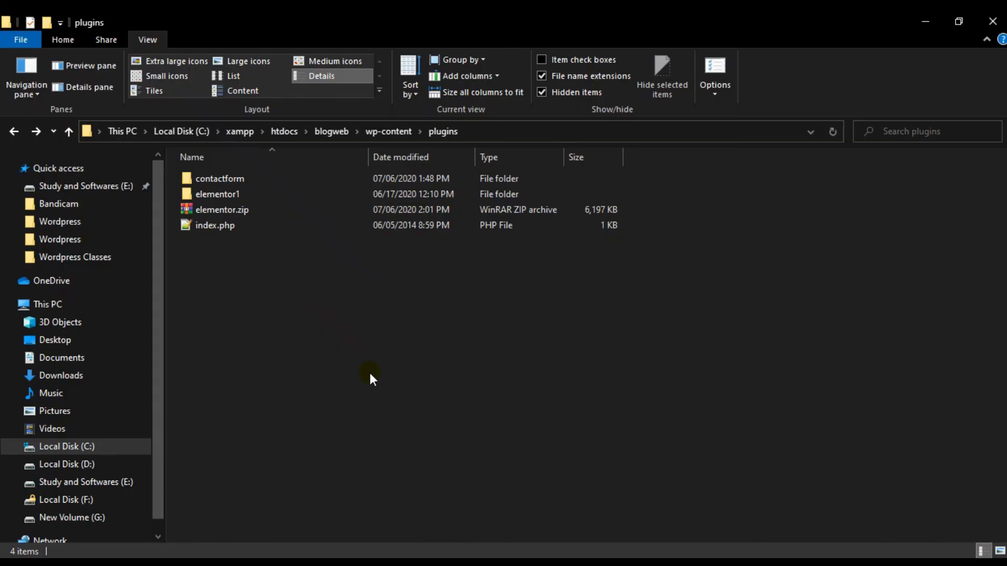
pyautogui.click(244, 195)
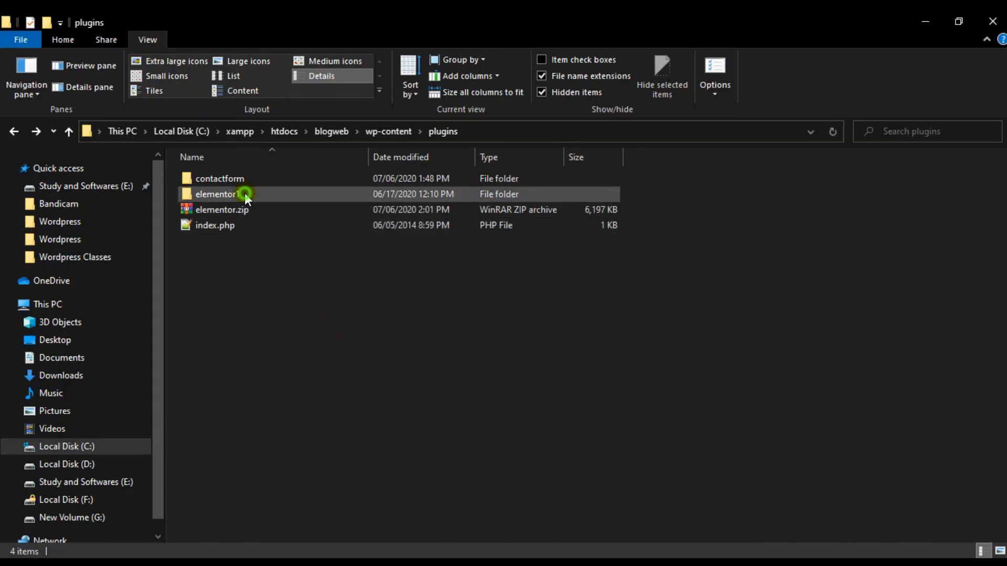
pyautogui.press('F2')
pyautogui.click(252, 195)
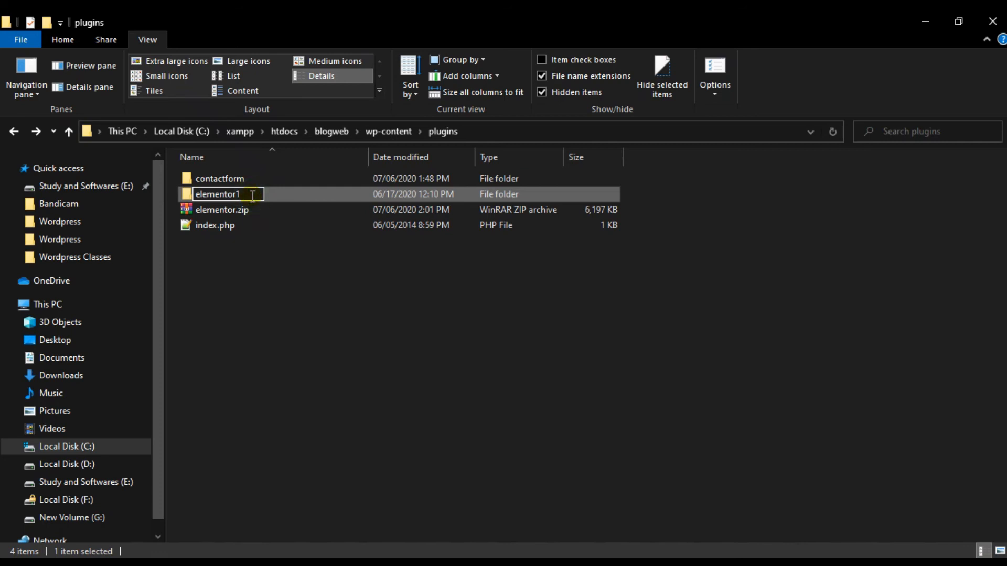
pyautogui.click(266, 283)
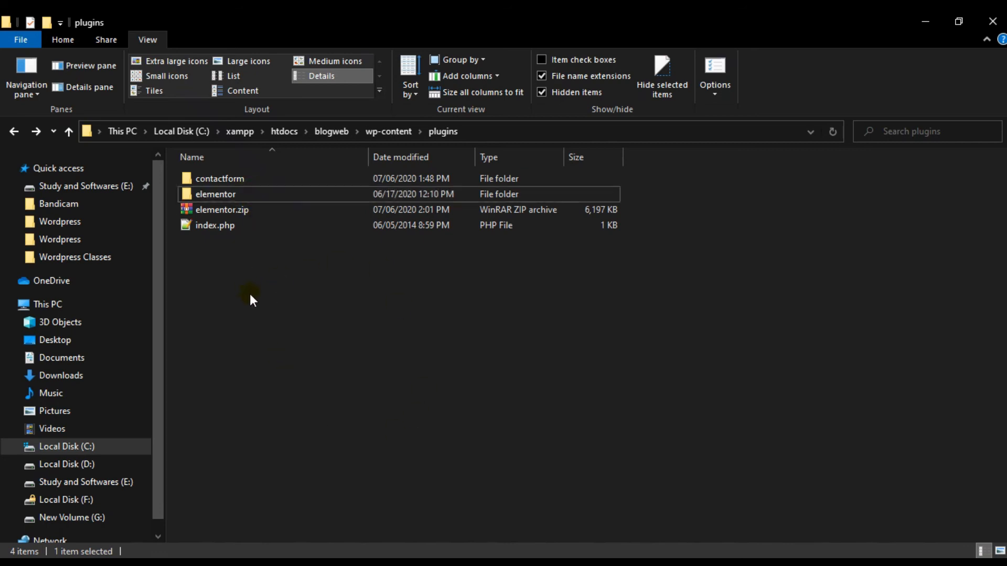
pyautogui.hotkey('alt', 'Tab')
pyautogui.click(62, 52)
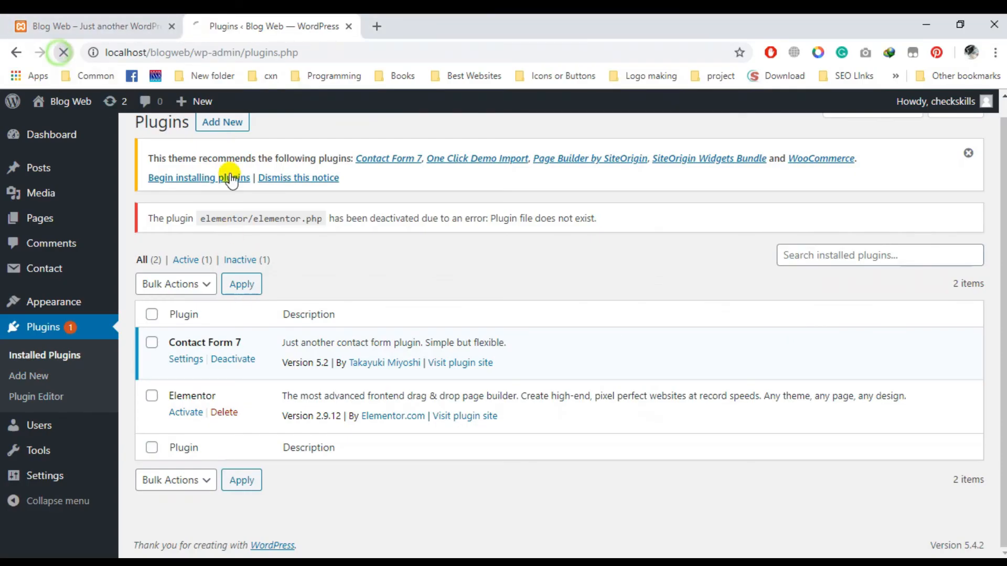
# Check the plugins folder in File Explorer and activate the Elementor plugin in WordPress again
pyautogui.hotkey('alt', 'Tab')
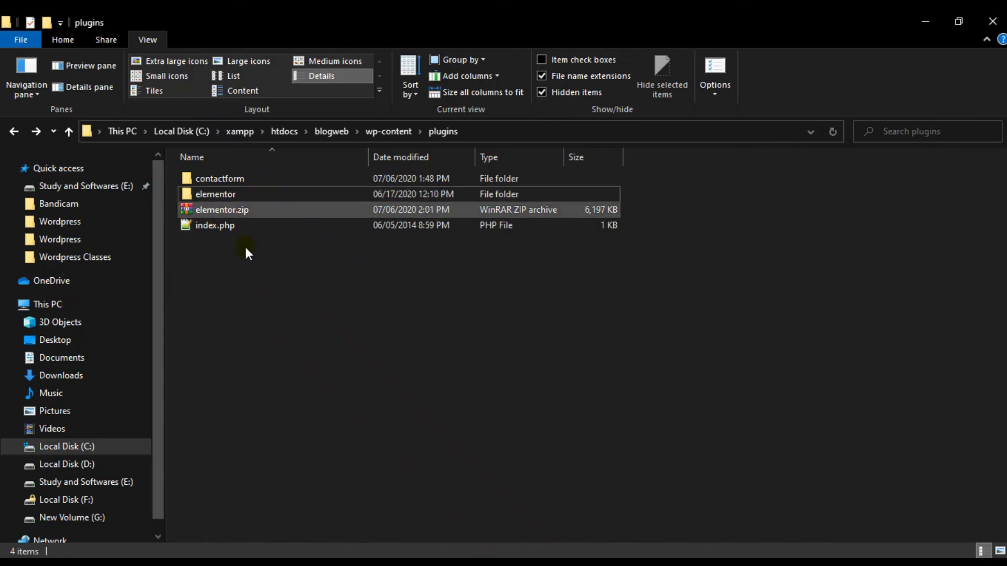
pyautogui.hotkey('alt', 'Tab')
pyautogui.click(186, 373)
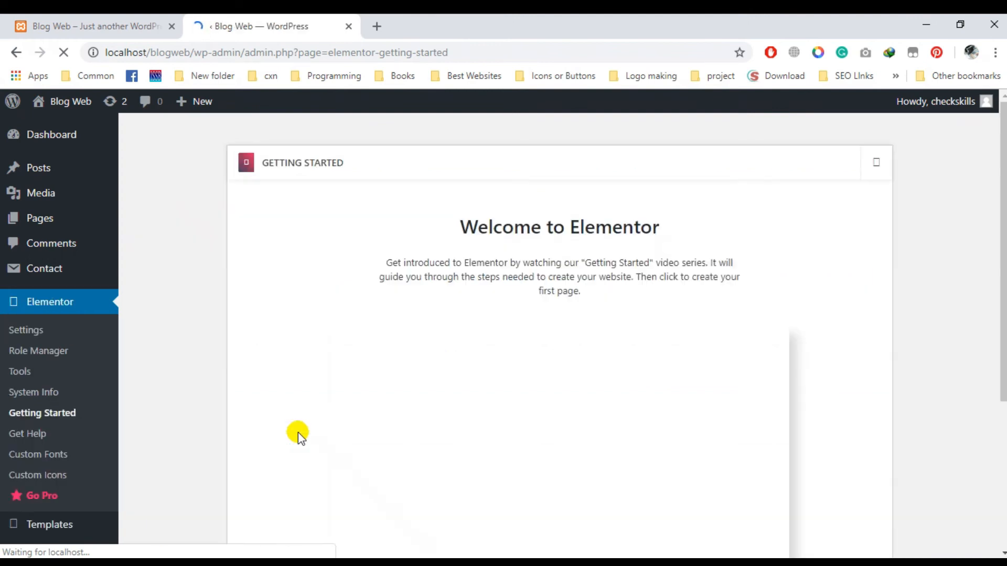
# Review Elementor's Getting Started page and the contactform and elementor folders in File Explorer
pyautogui.scroll(-3, 63, 472)
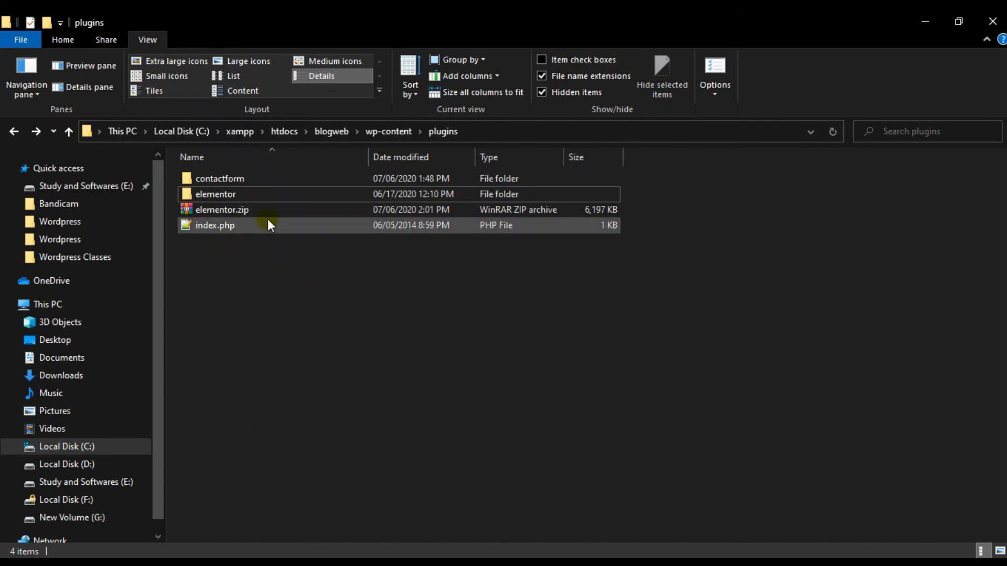
pyautogui.click(231, 184)
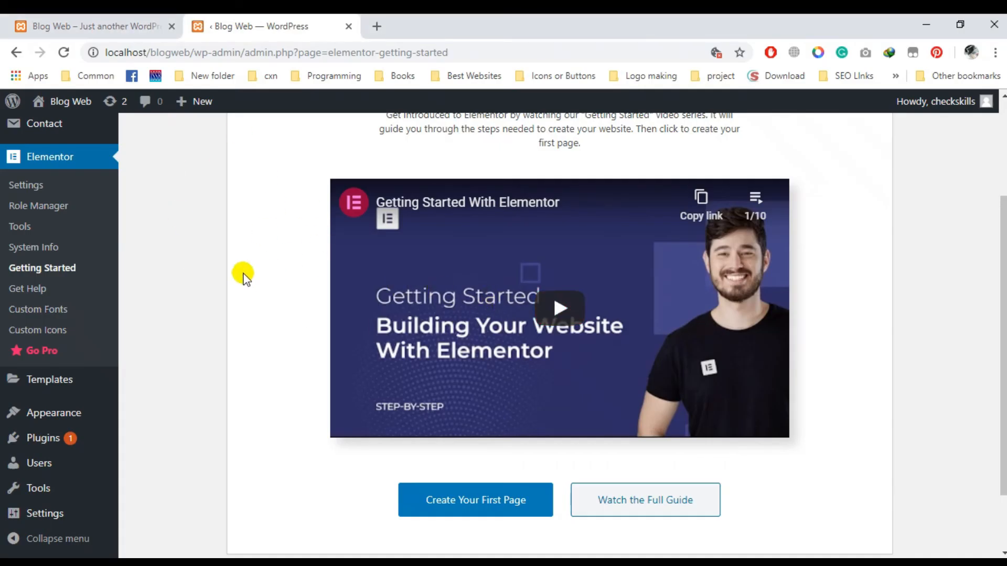
pyautogui.scroll(3, 241, 272)
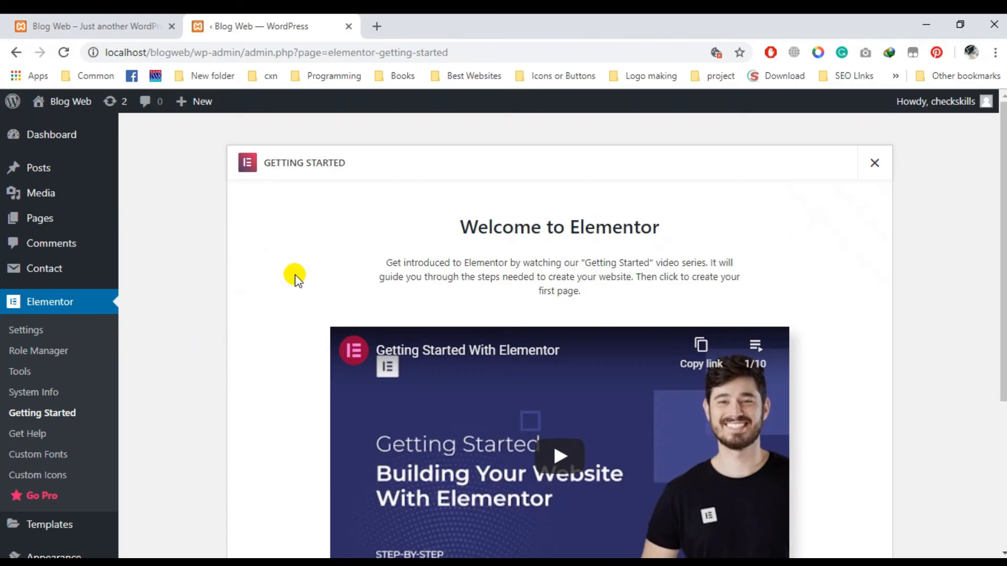
pyautogui.hotkey('alt', 'Tab')
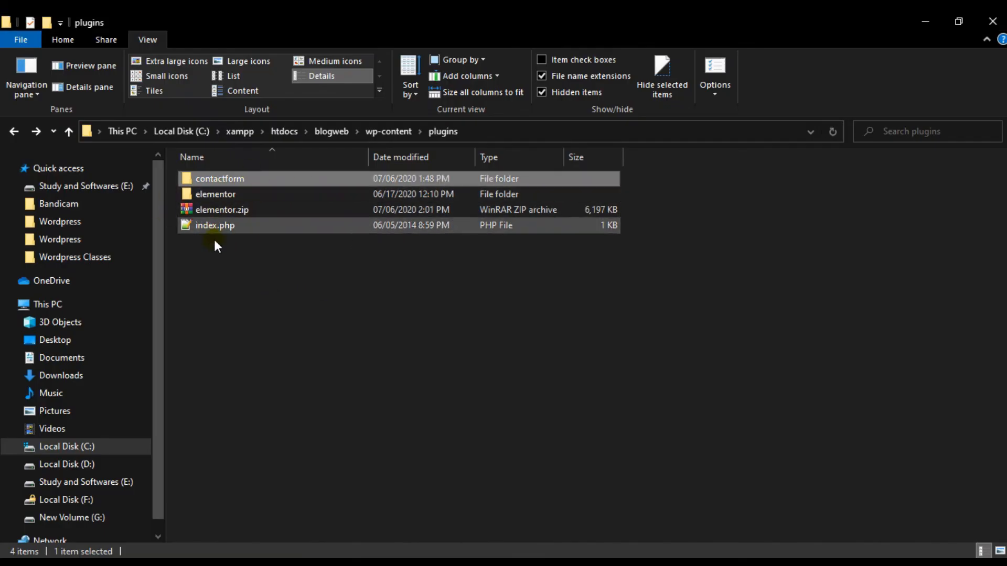
pyautogui.click(244, 196)
pyautogui.hotkey('alt', 'Tab')
pyautogui.hotkey('alt', 'Tab')
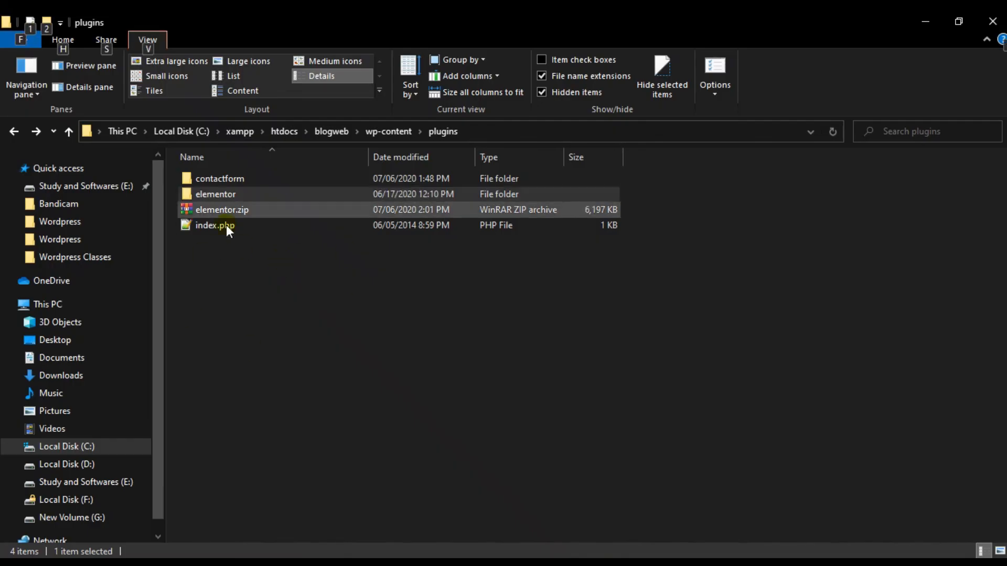